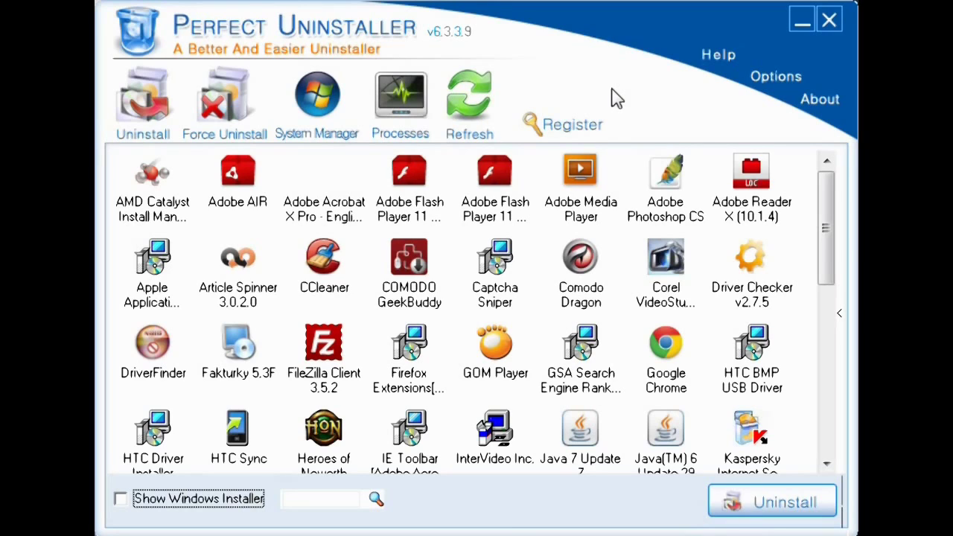
Select Comodo Dragon, run its original uninstaller, and start the leftover registry scan.
click(579, 256)
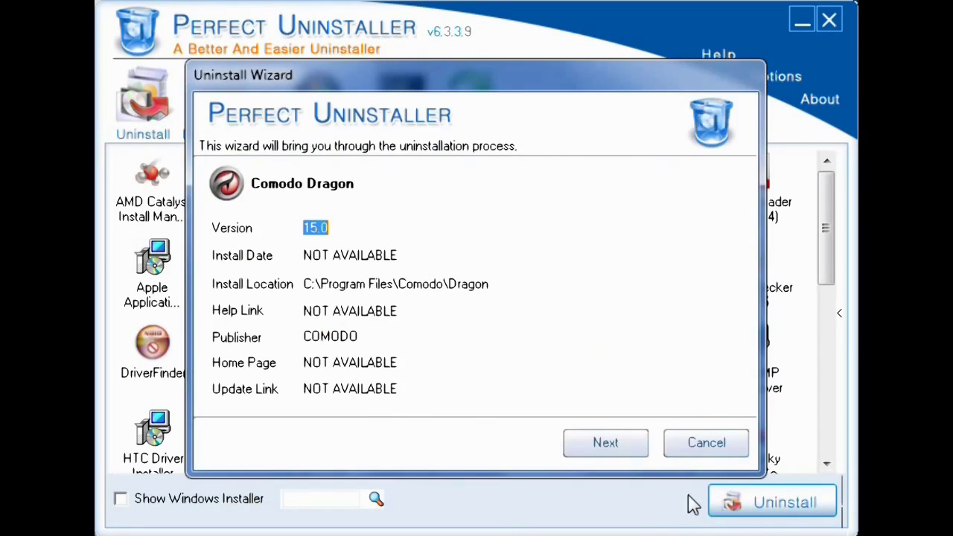
click(619, 445)
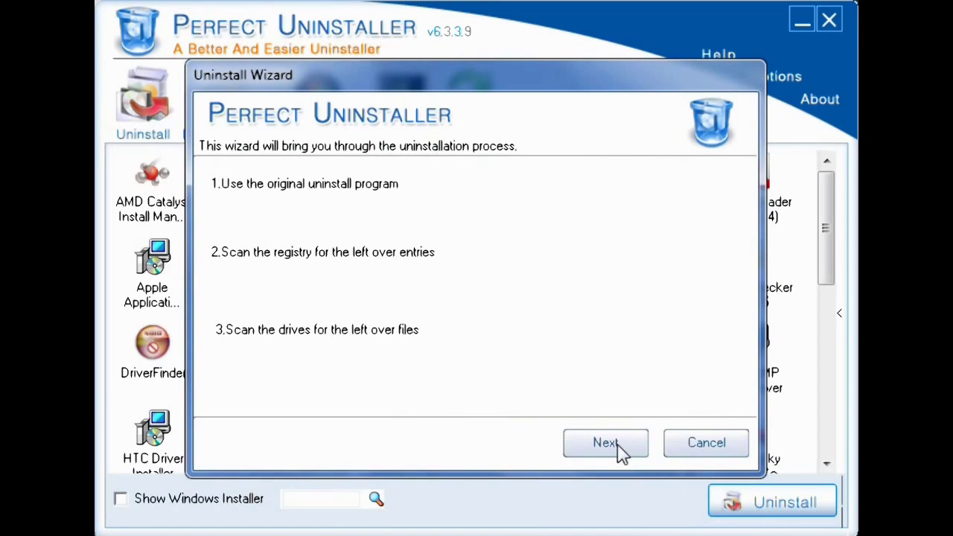
click(617, 447)
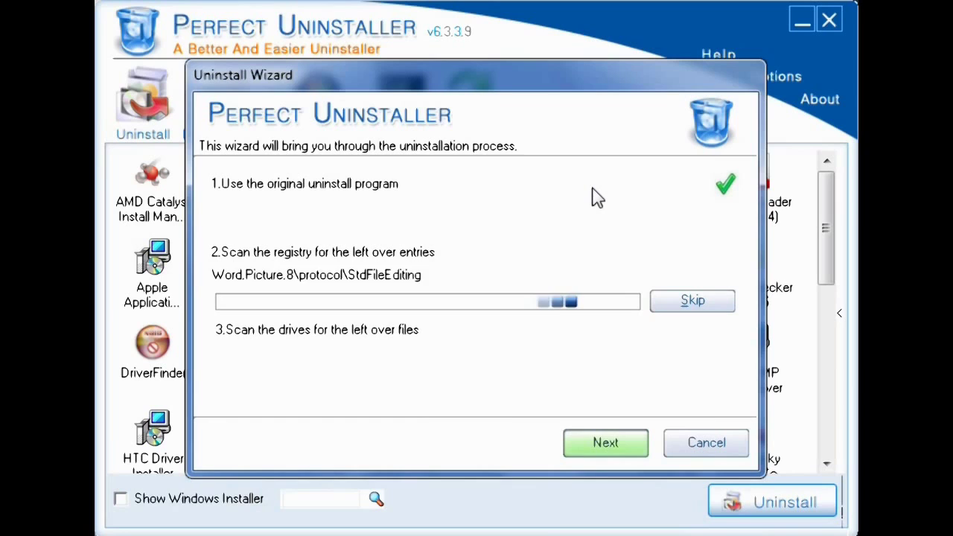
Skip the remaining scans, permanently delete Comodo Dragon's leftover registry key, and finish the wizard.
click(692, 301)
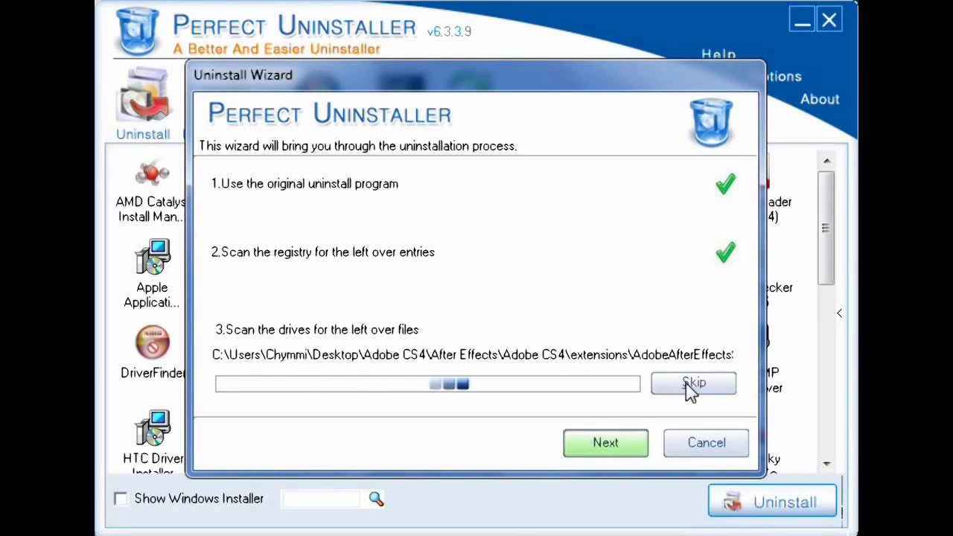
click(685, 383)
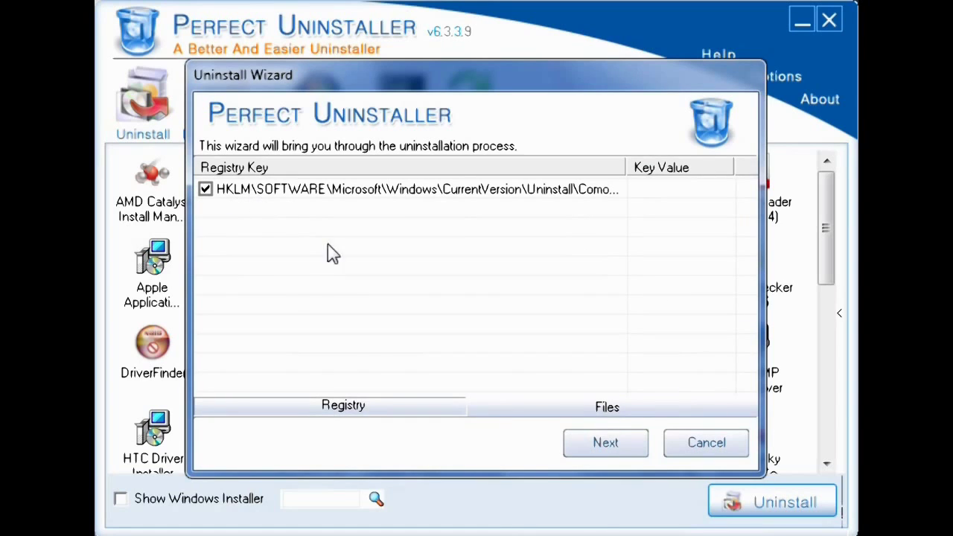
click(584, 447)
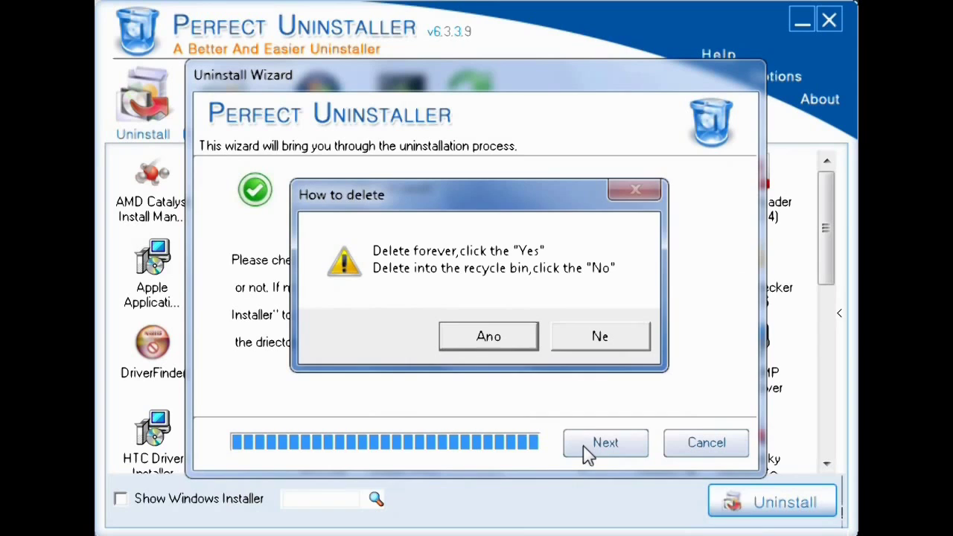
click(487, 341)
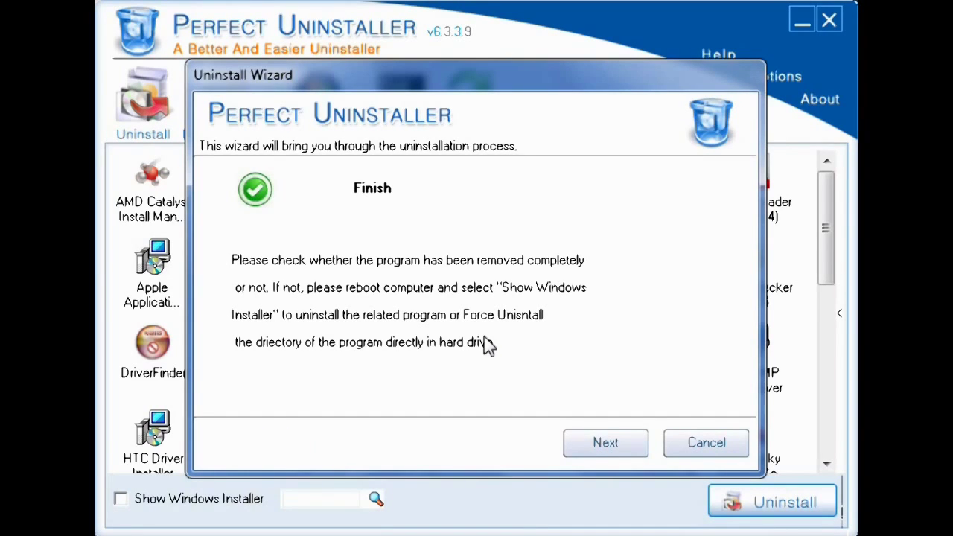
click(582, 449)
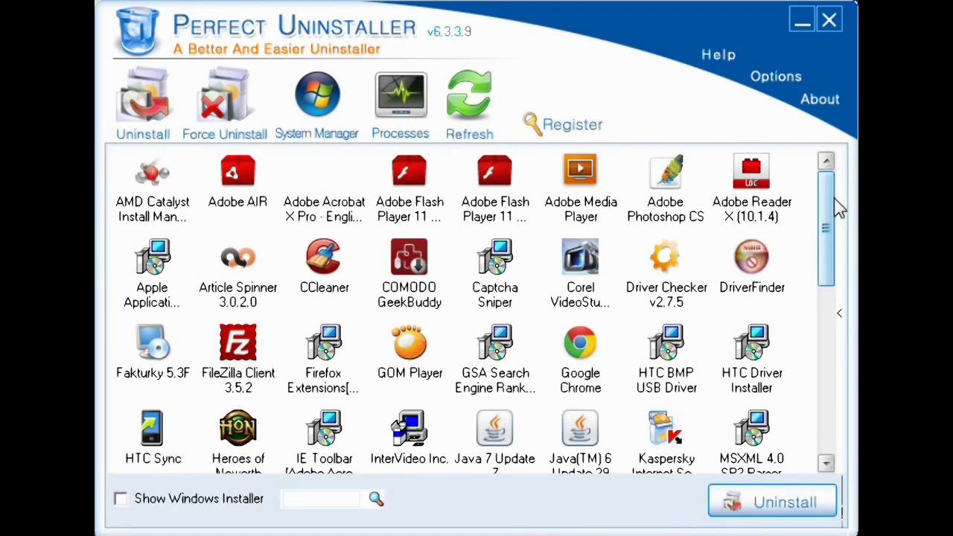
mouse_move(835, 206)
mouse_down()
mouse_move(837, 361)
mouse_move(839, 154)
mouse_up()
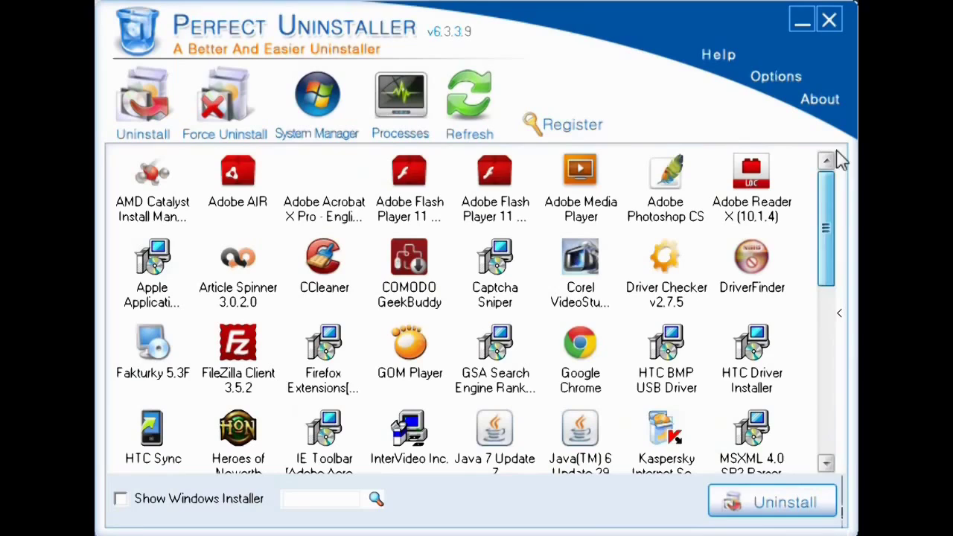
click(442, 307)
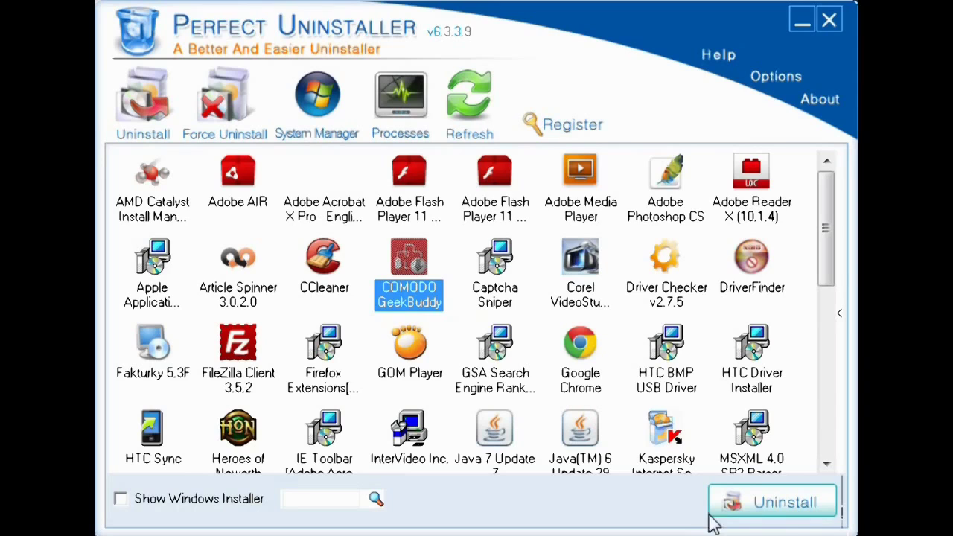
click(742, 506)
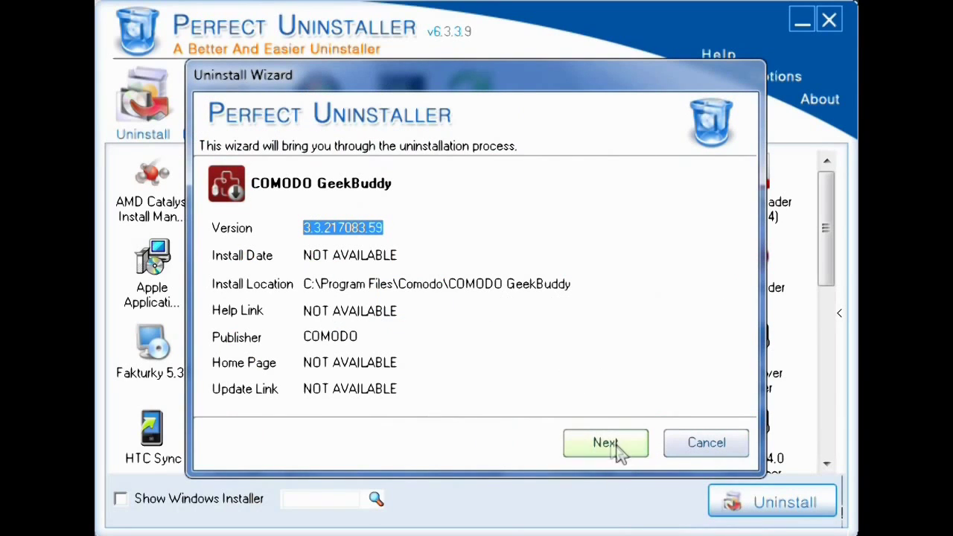
click(606, 445)
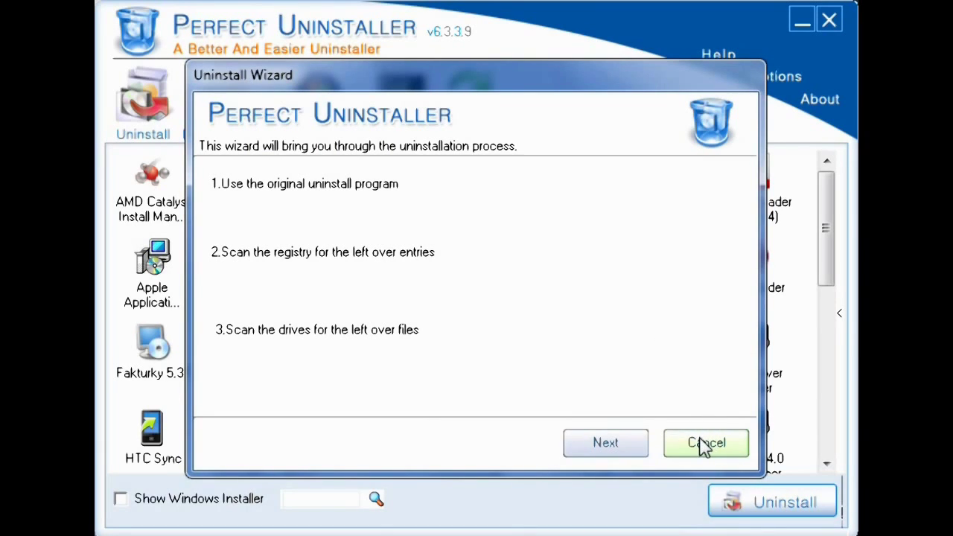
click(678, 442)
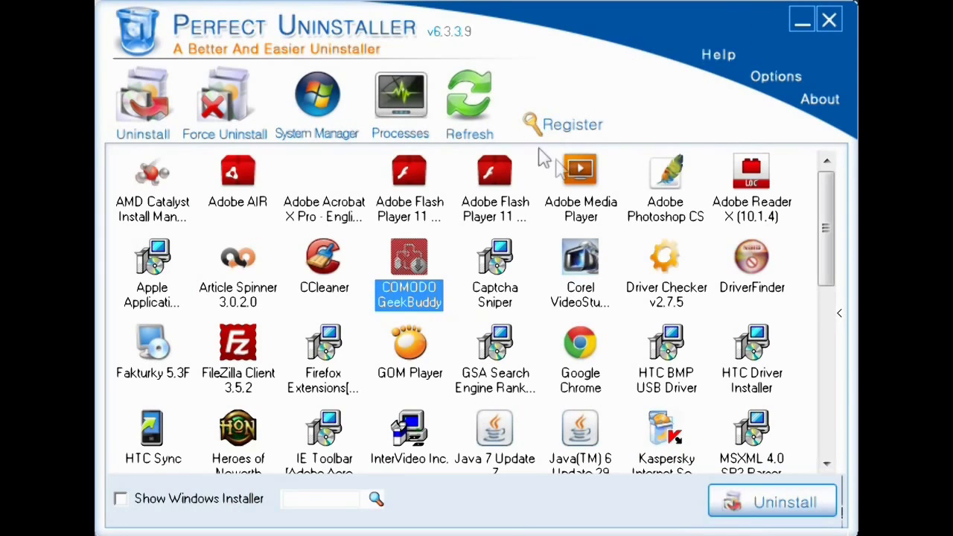
click(774, 78)
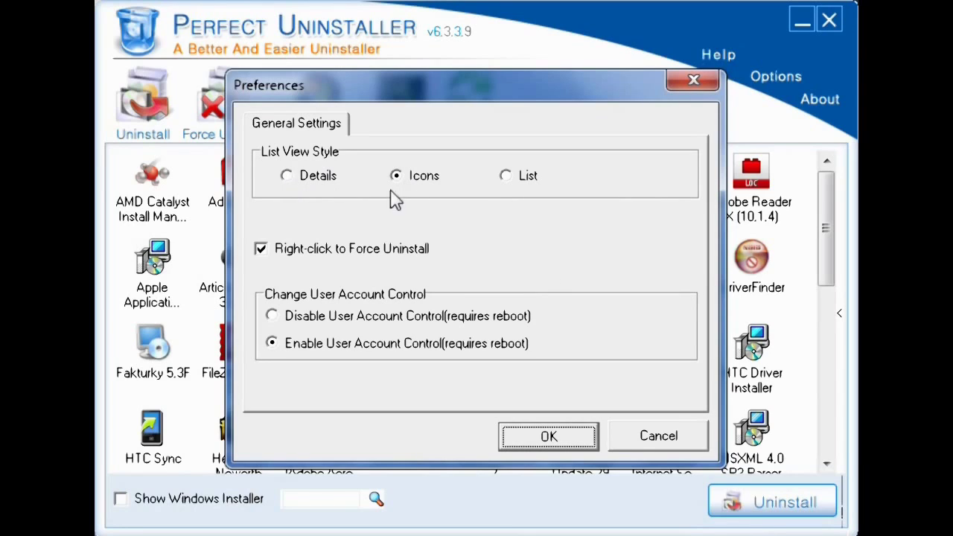
click(319, 177)
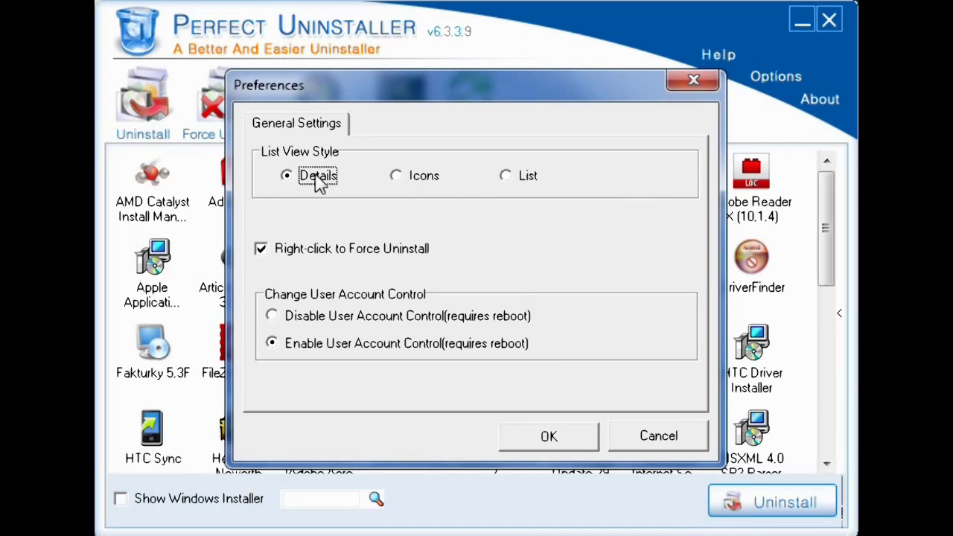
click(448, 184)
click(521, 185)
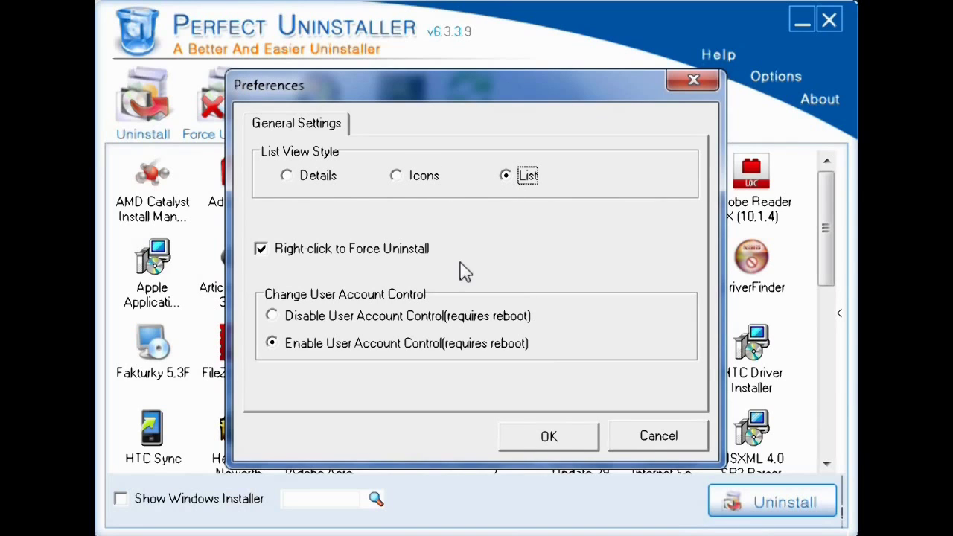
click(548, 437)
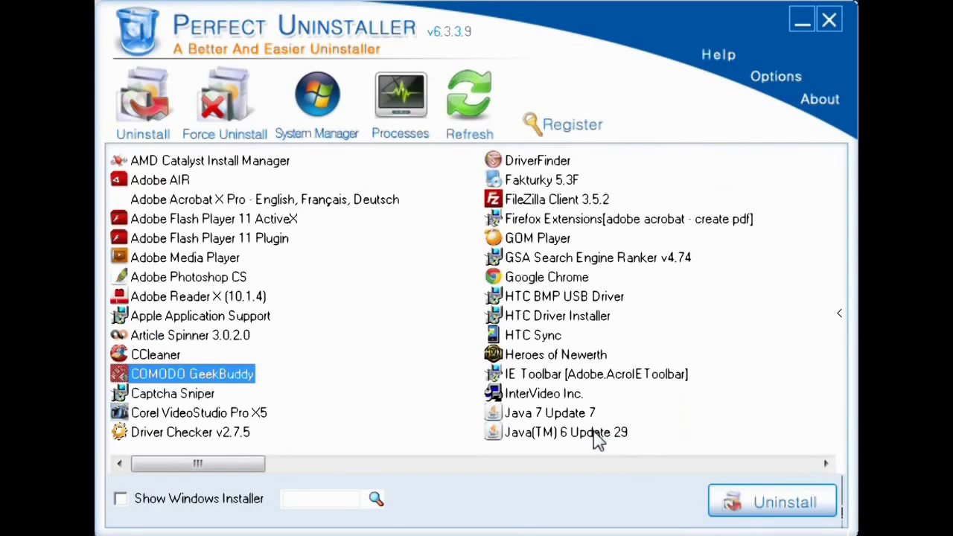
click(790, 81)
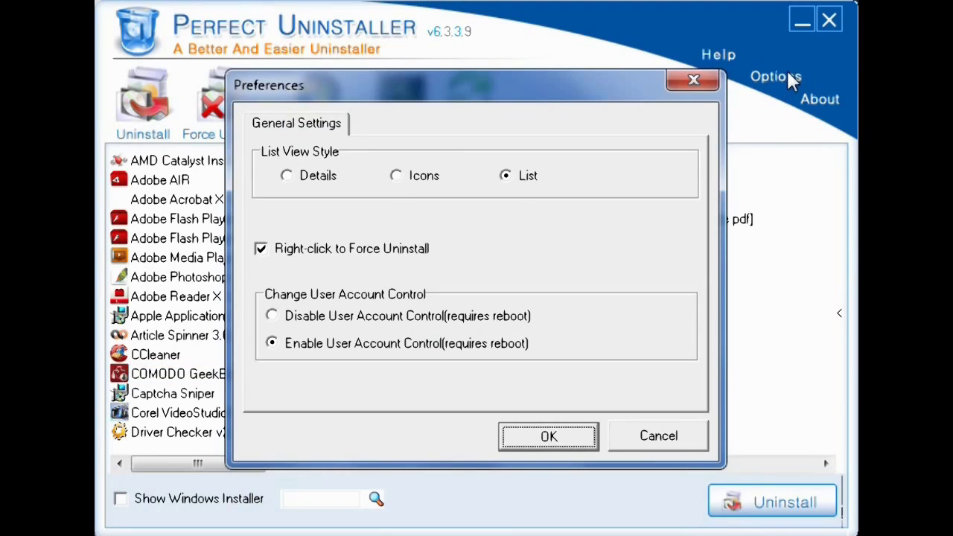
click(320, 177)
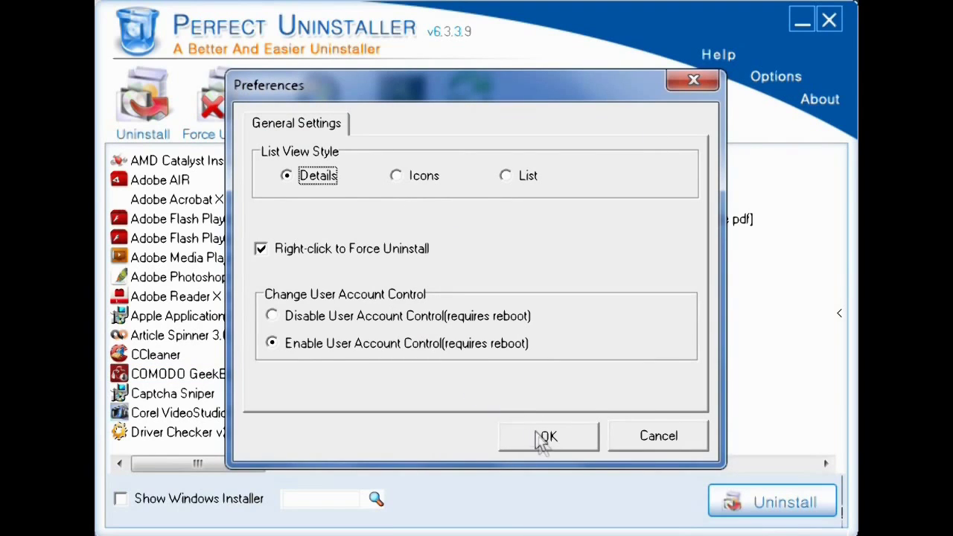
click(545, 437)
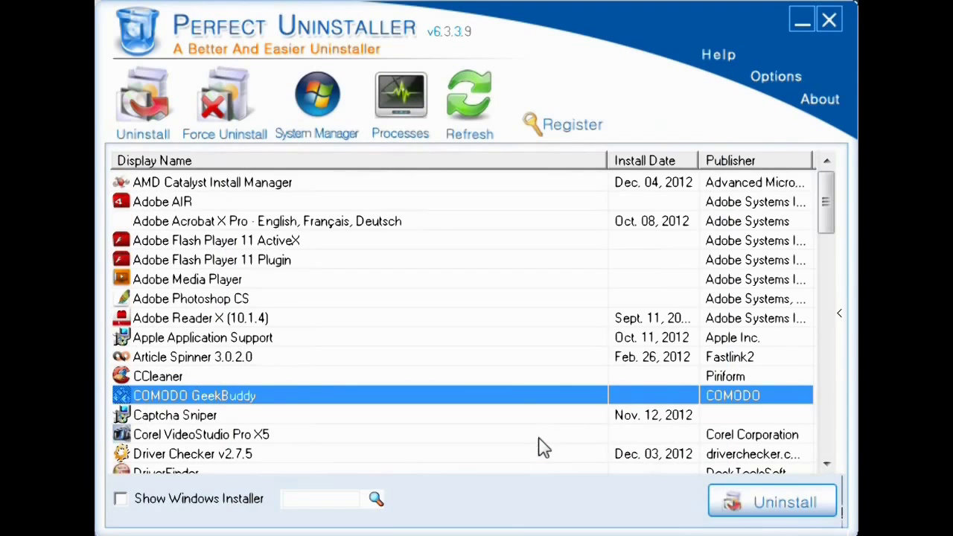
click(767, 74)
click(419, 179)
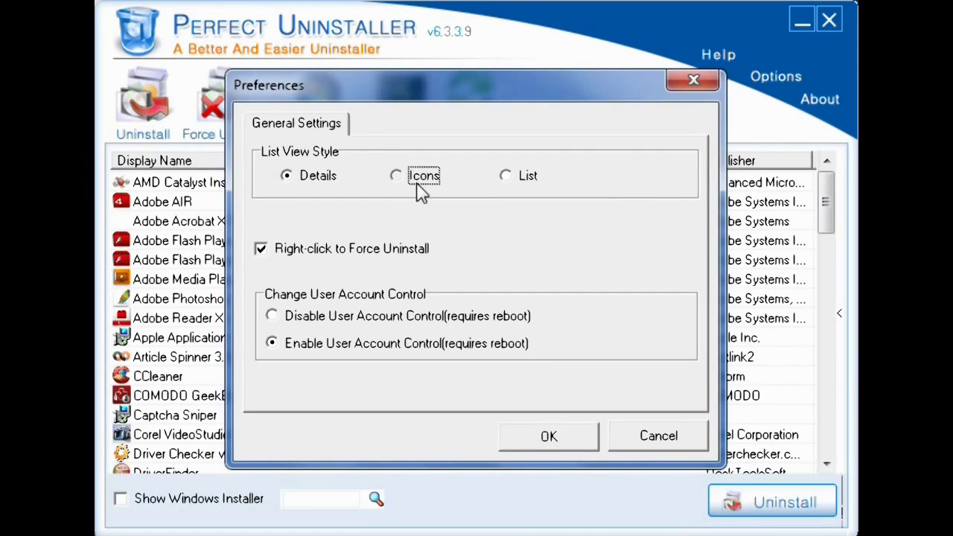
click(514, 437)
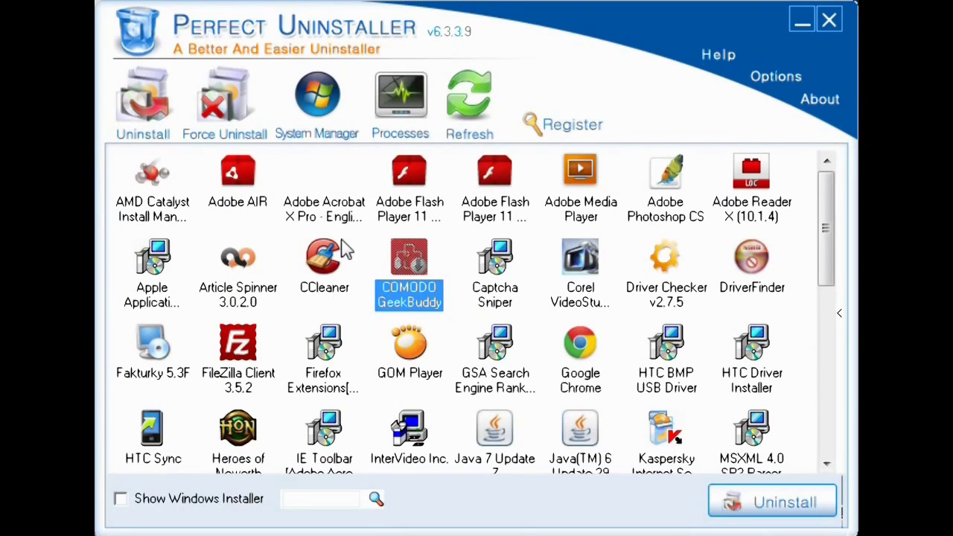
click(319, 123)
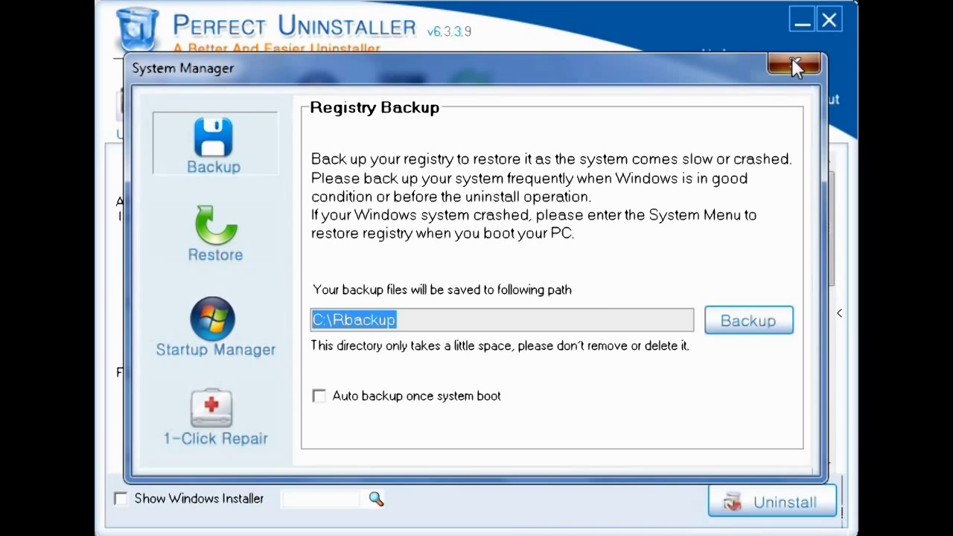
key(Escape)
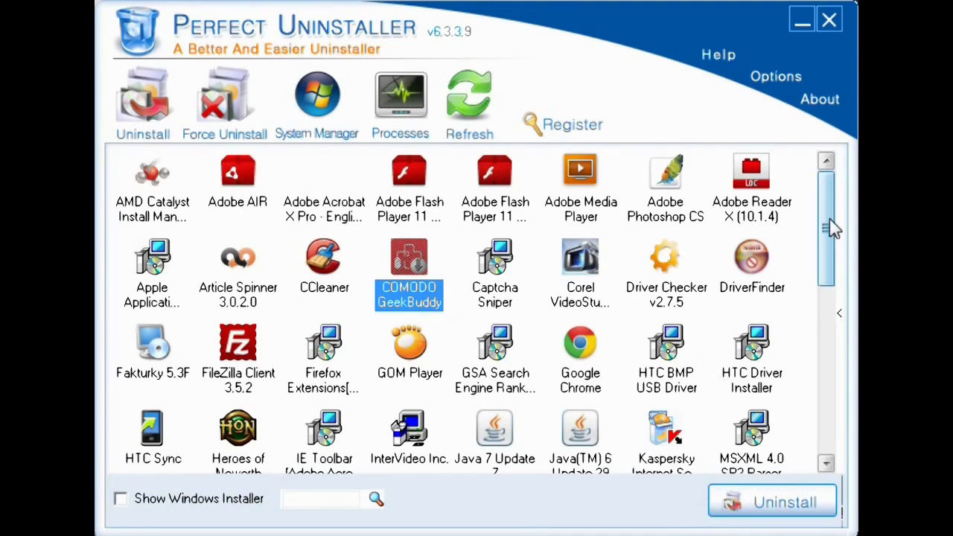
drag(825, 230, 824, 360)
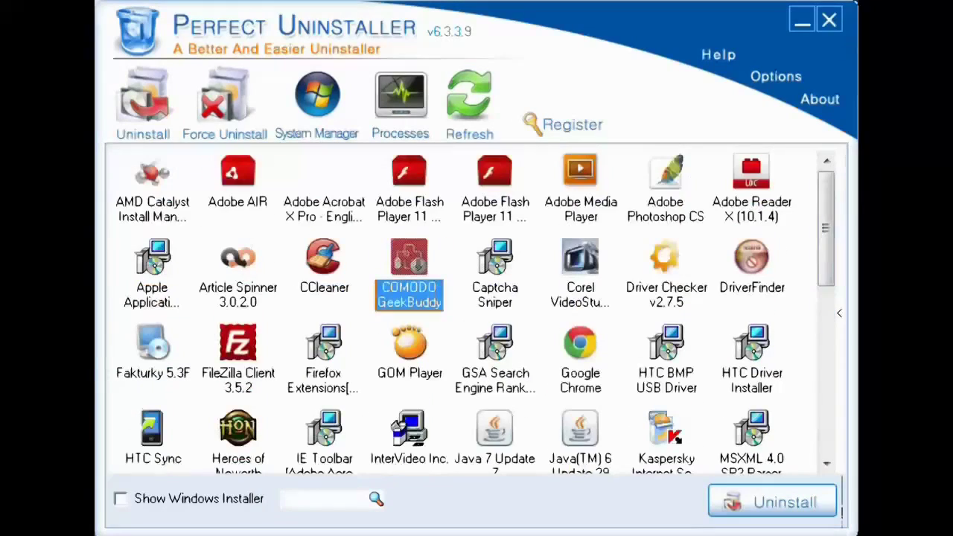